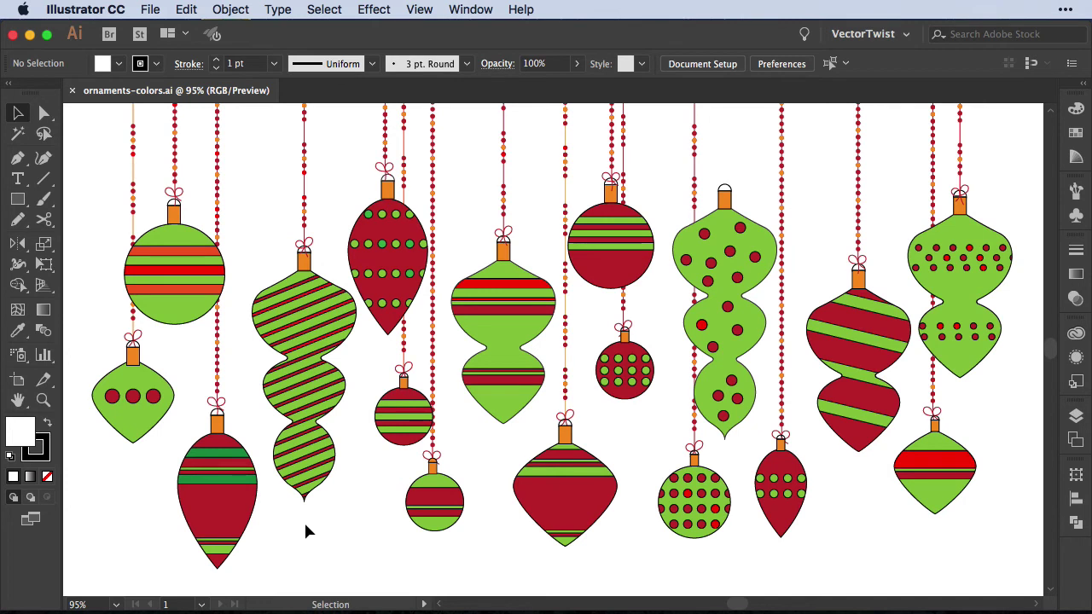
Direct-select a dark green stripe on the lower-left ornament and select all objects with the same fill
{"action": "key", "text": "a"}
{"action": "left_click", "coordinate": [215, 479]}
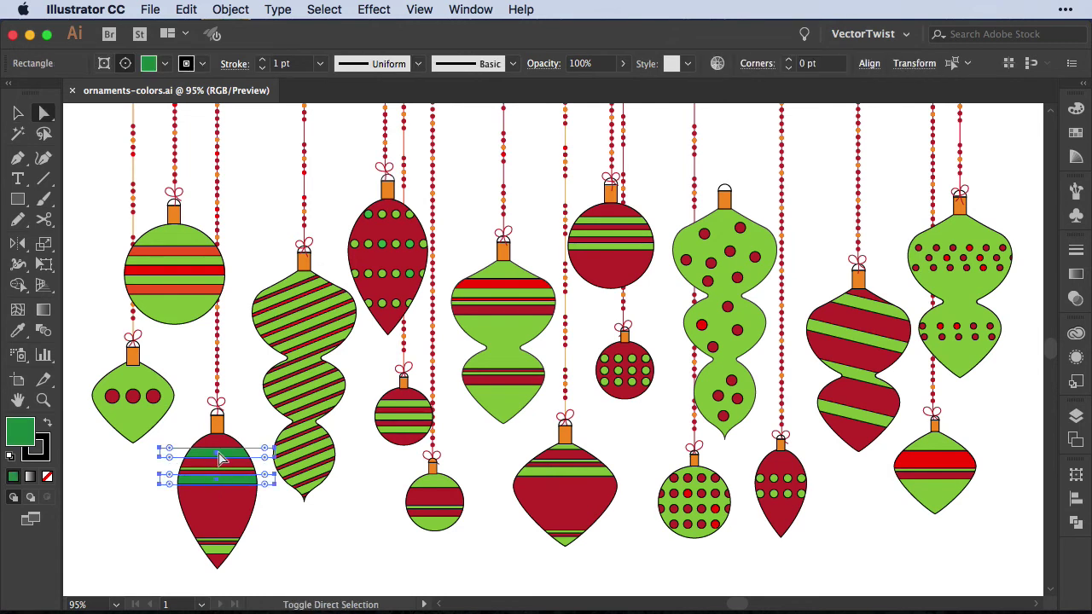
{"action": "left_click", "coordinate": [316, 532]}
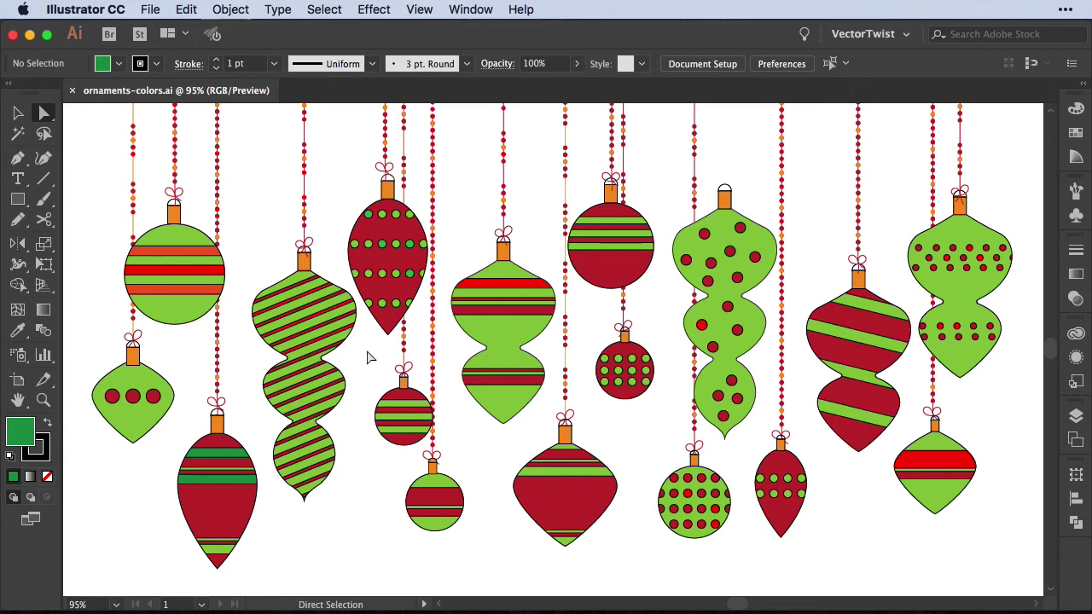
{"action": "left_click", "coordinate": [220, 457]}
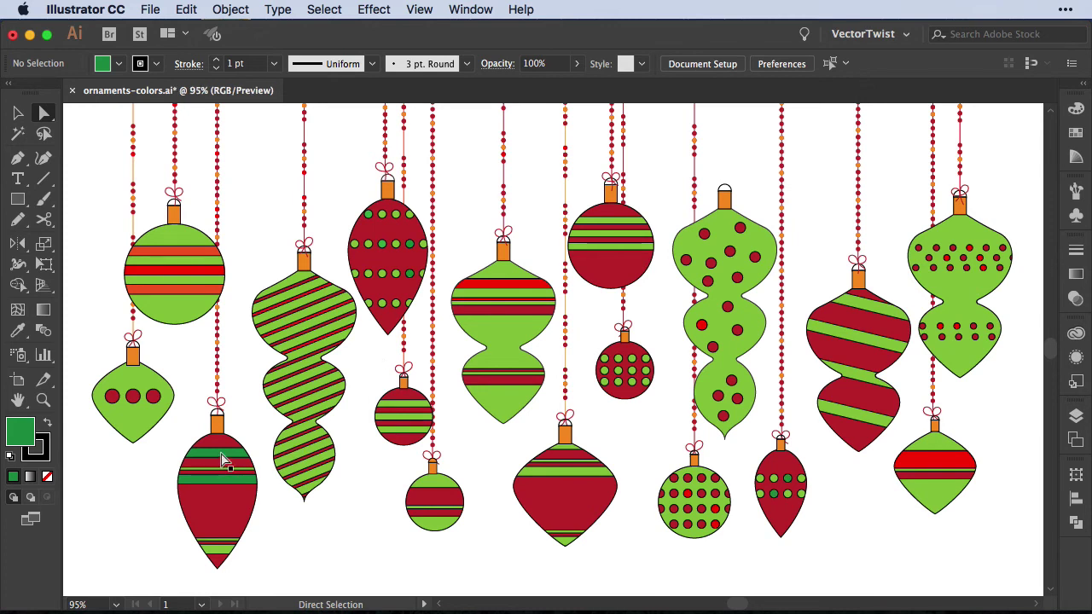
{"action": "left_click", "coordinate": [220, 459]}
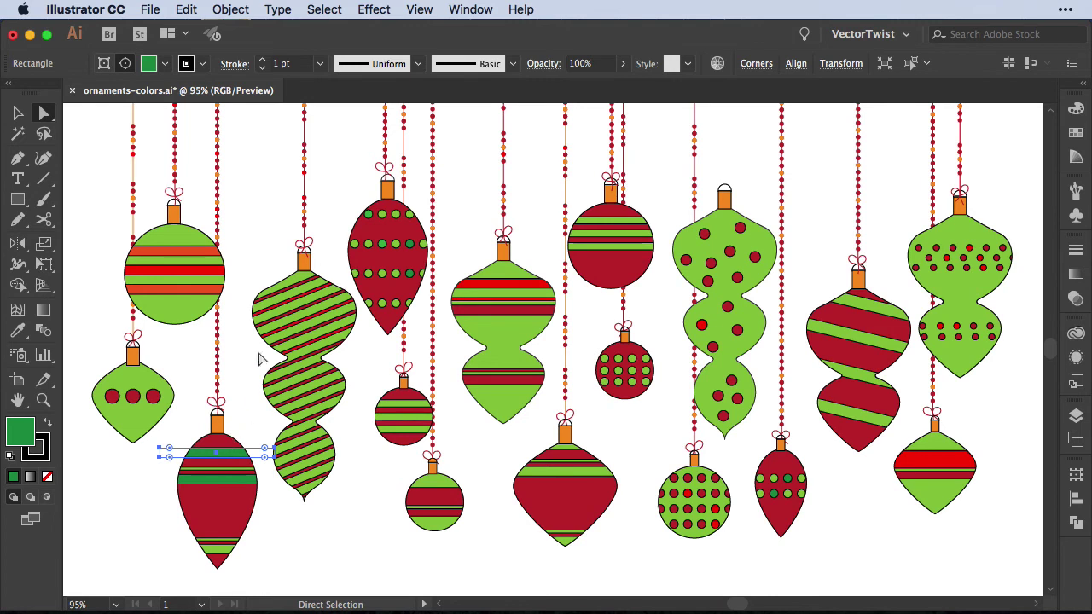
{"action": "left_click", "coordinate": [324, 10]}
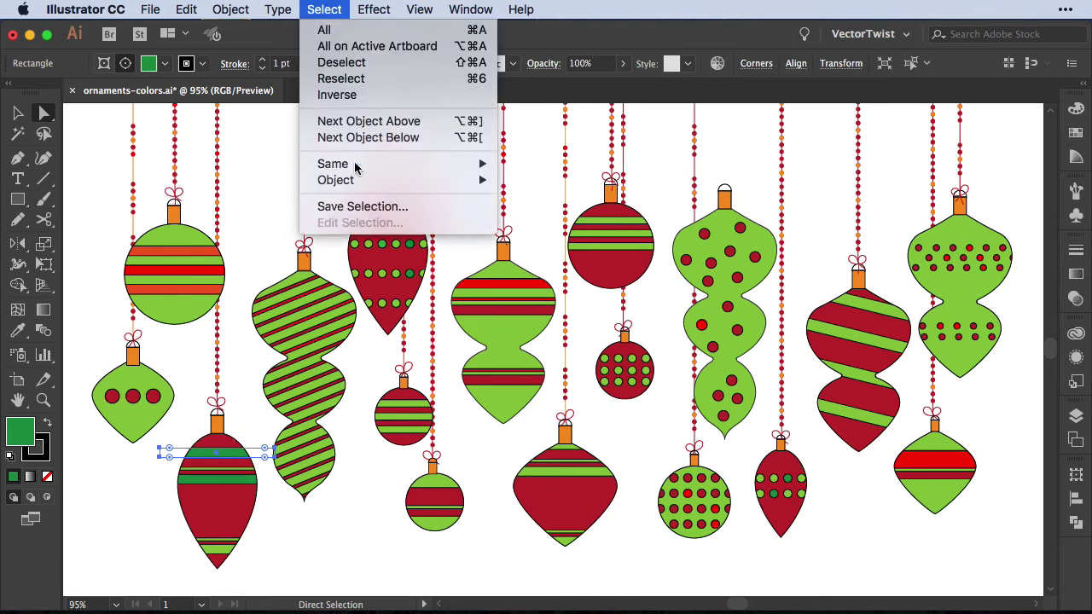
{"action": "mouse_move", "coordinate": [353, 169]}
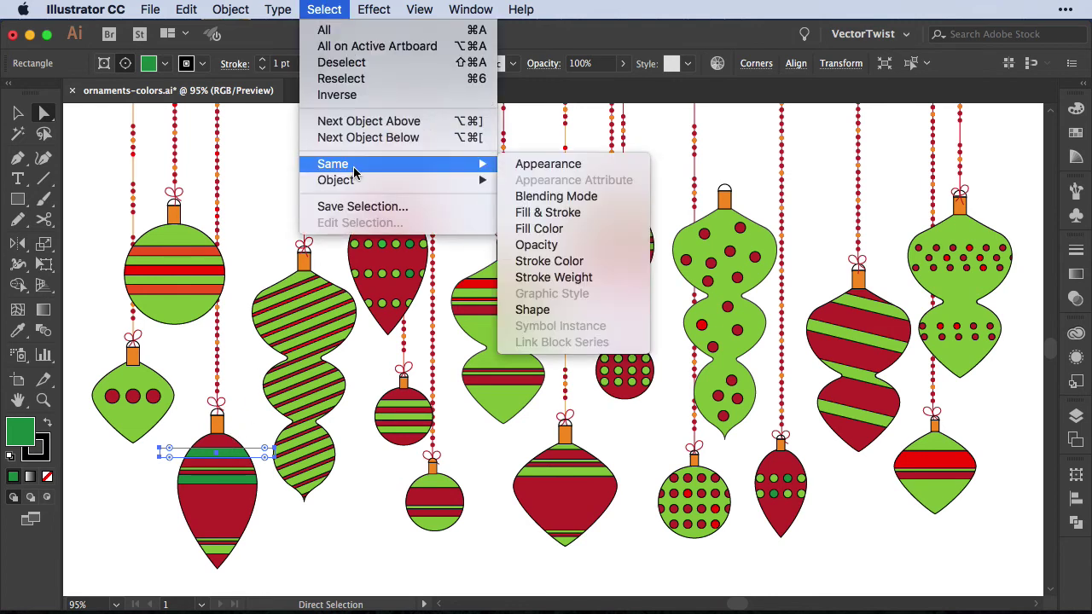
{"action": "left_click", "coordinate": [611, 233]}
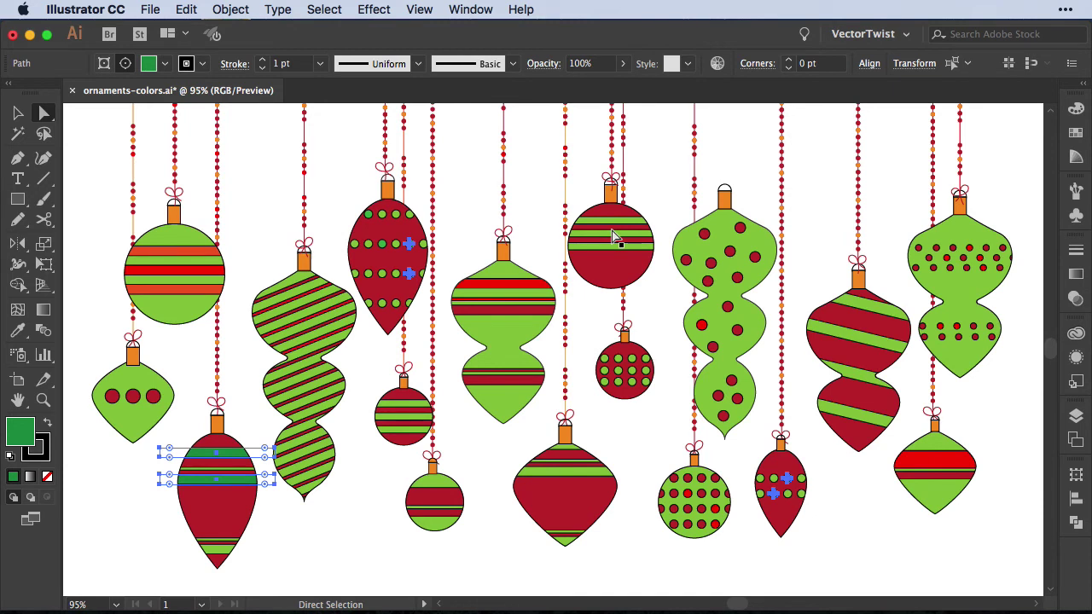
Recolour the selected dark green stripes and dots with the light green swatch
{"action": "left_click", "coordinate": [1076, 133]}
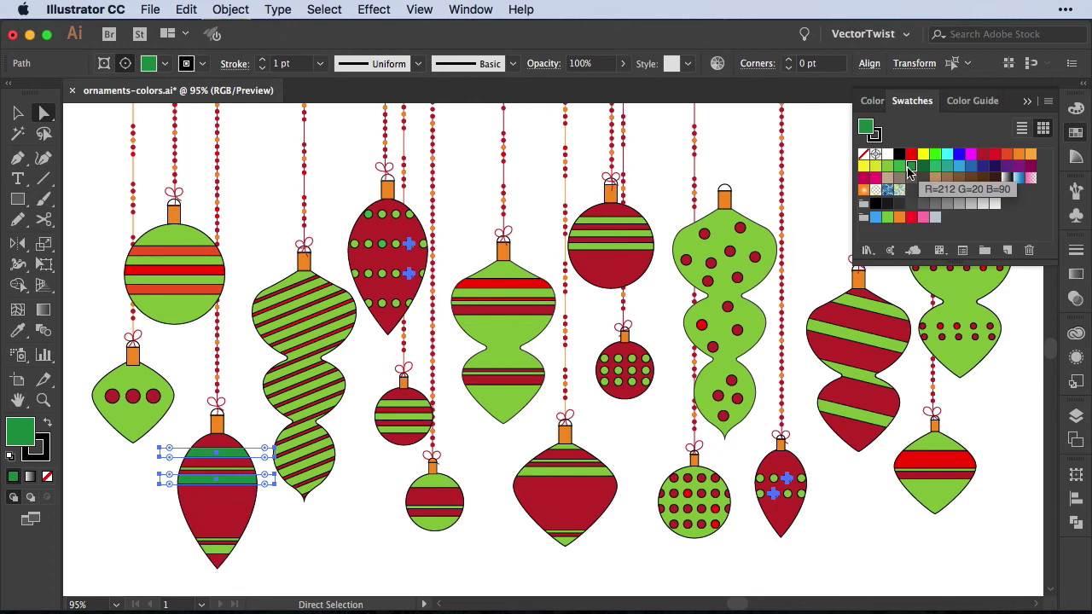
{"action": "left_click", "coordinate": [887, 166]}
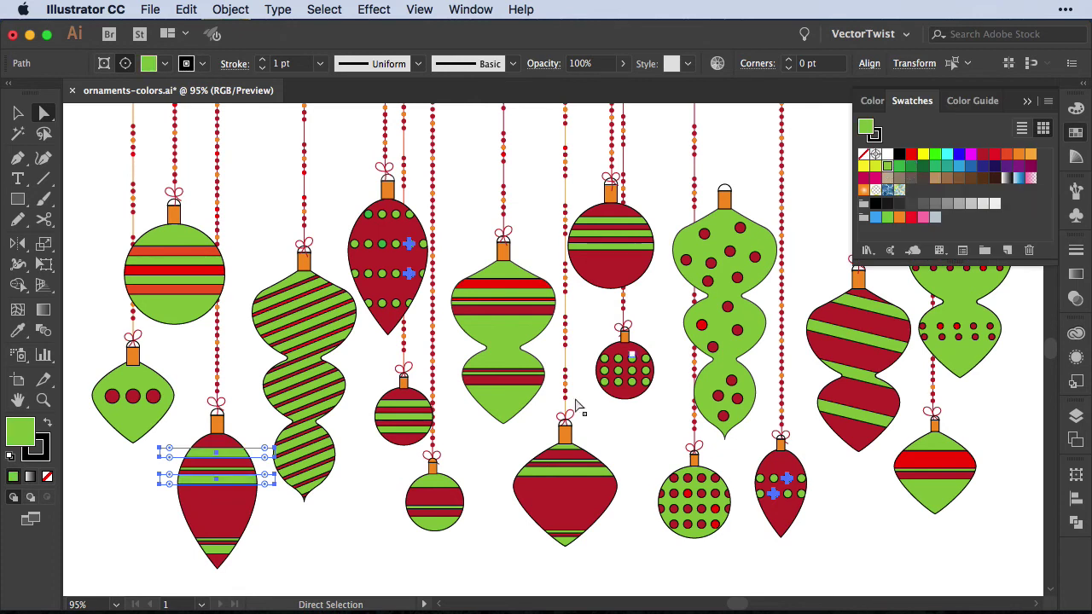
{"action": "left_click", "coordinate": [350, 527]}
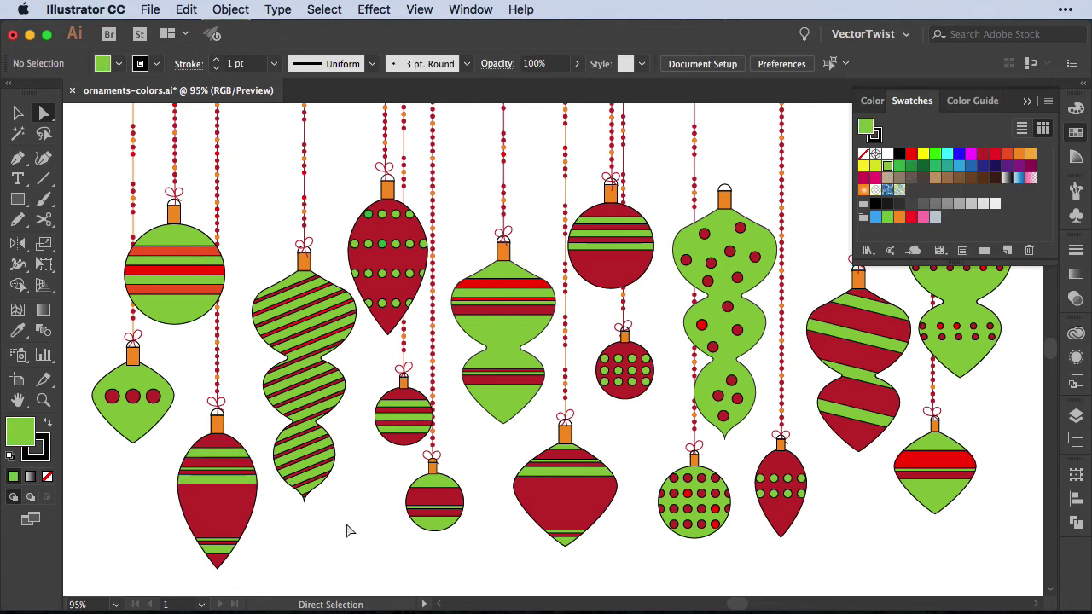
Select all dots sharing the off-shade green fill and recolour them with the light green swatch
{"action": "left_click", "coordinate": [383, 246]}
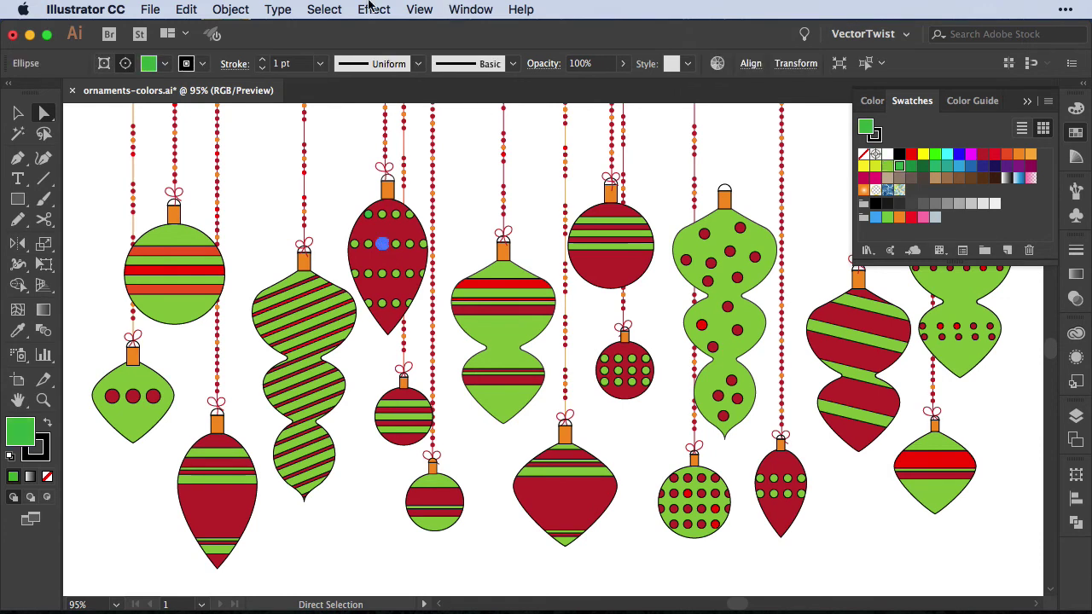
{"action": "left_click", "coordinate": [321, 10]}
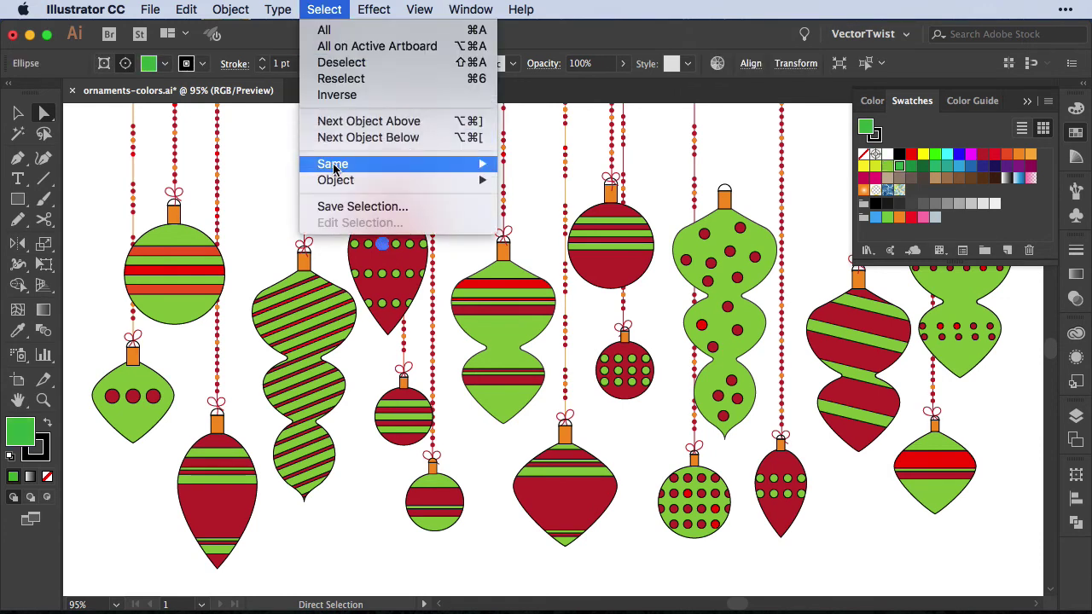
{"action": "mouse_move", "coordinate": [341, 164]}
{"action": "left_click", "coordinate": [559, 229]}
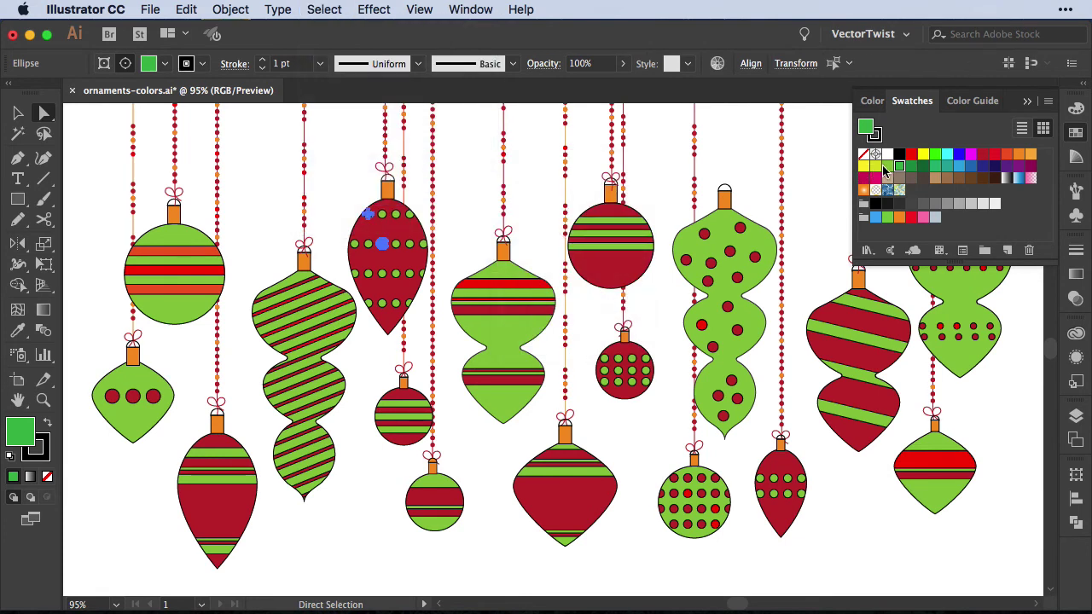
{"action": "left_click", "coordinate": [888, 168]}
{"action": "left_click", "coordinate": [355, 530]}
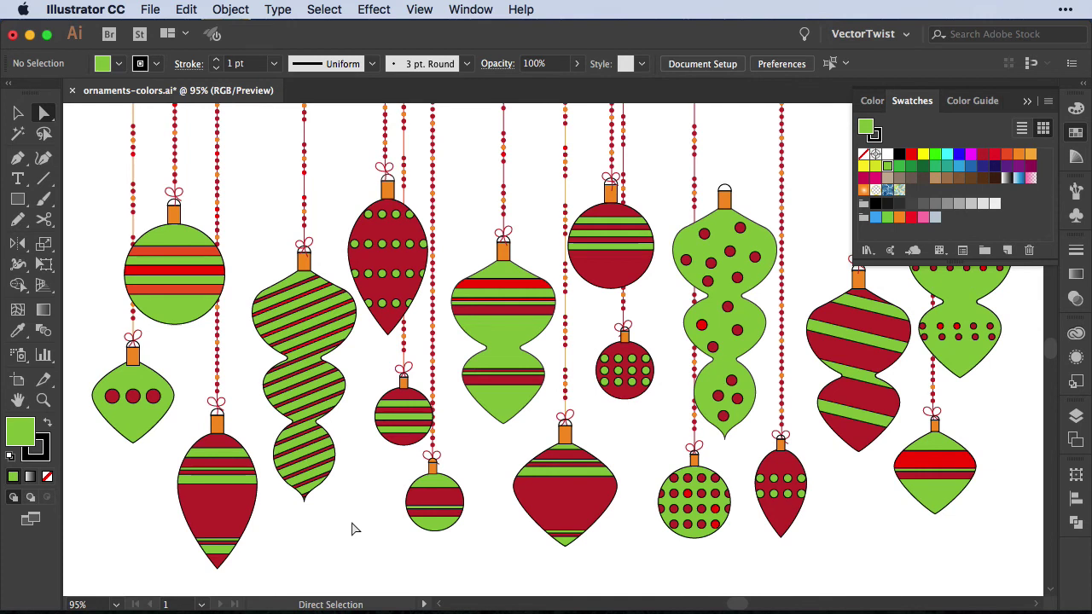
Select every stripe sharing the top-left ornament's bright red fill and recolour them dark crimson
{"action": "left_click", "coordinate": [193, 278]}
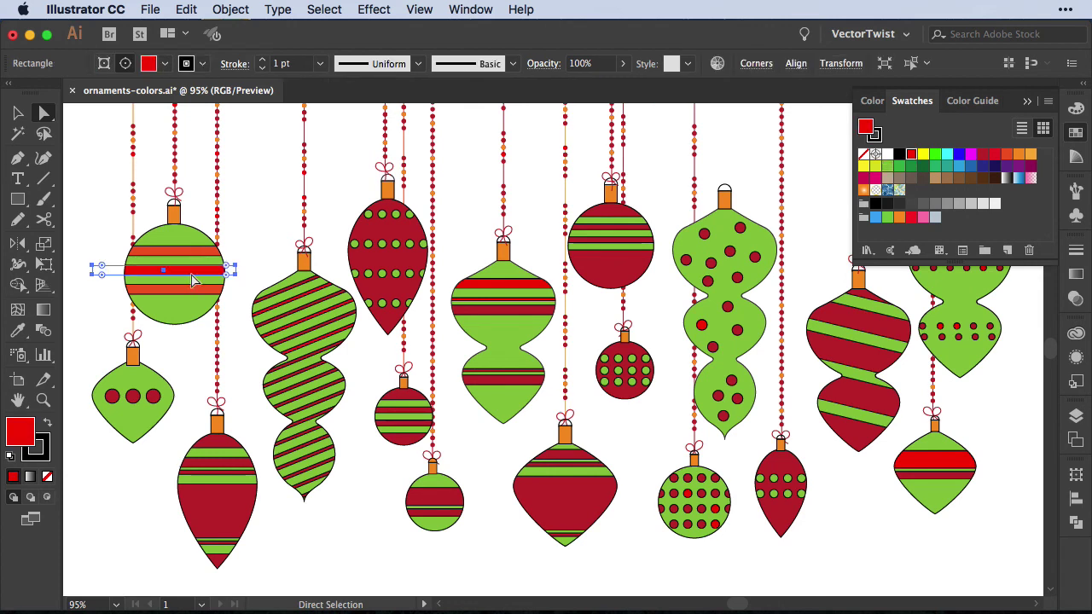
{"action": "left_click", "coordinate": [326, 9]}
{"action": "mouse_move", "coordinate": [411, 164]}
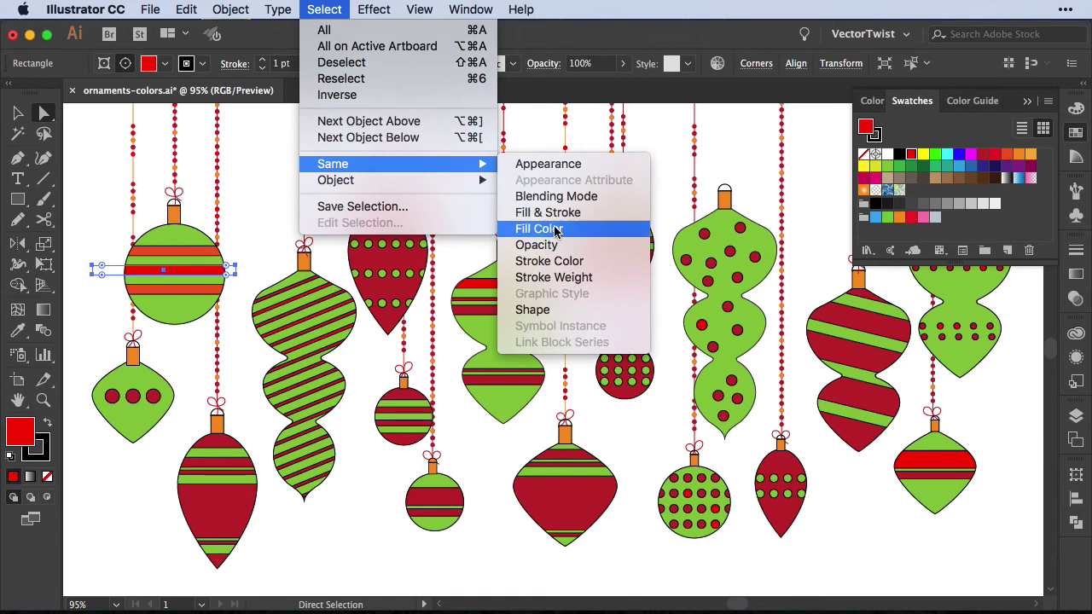
{"action": "left_click", "coordinate": [601, 232]}
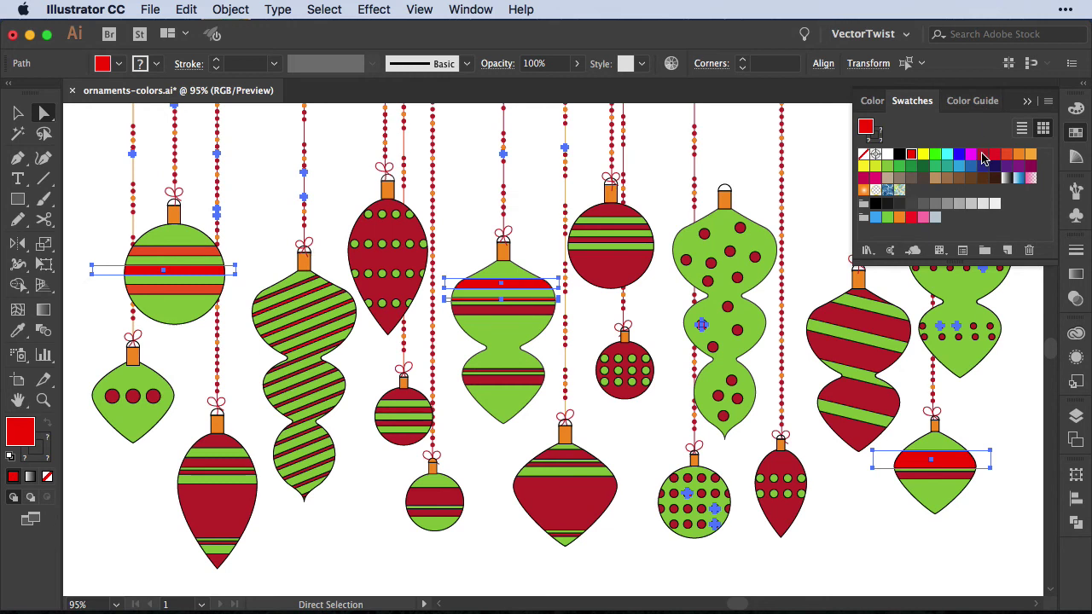
{"action": "left_click", "coordinate": [983, 155]}
{"action": "left_click", "coordinate": [373, 509]}
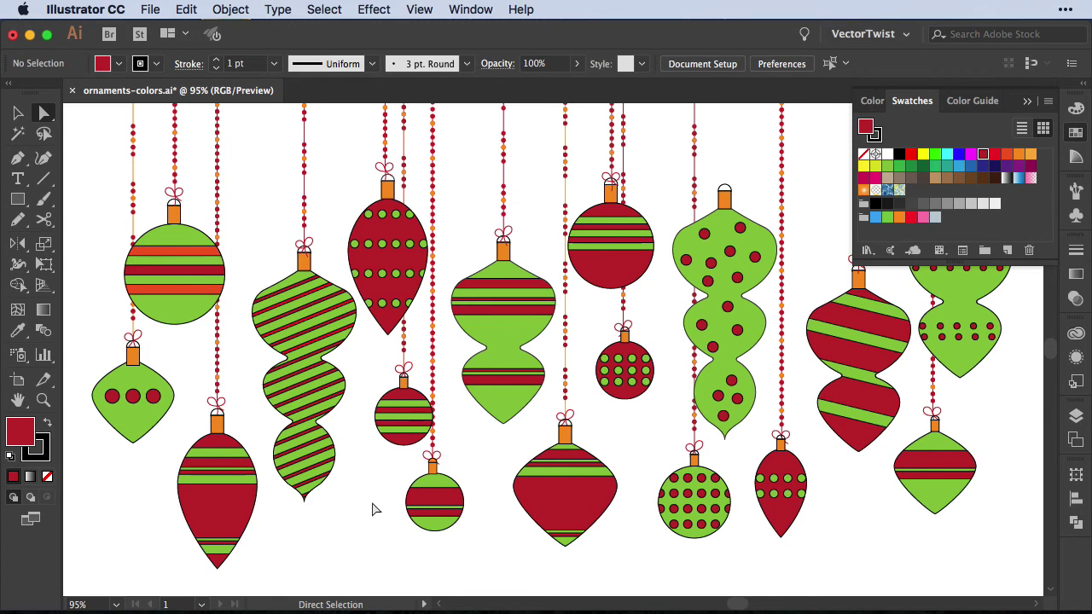
Select all bows and hanging strings by shared stroke colour and give them an orange stroke
{"action": "left_click", "coordinate": [306, 137]}
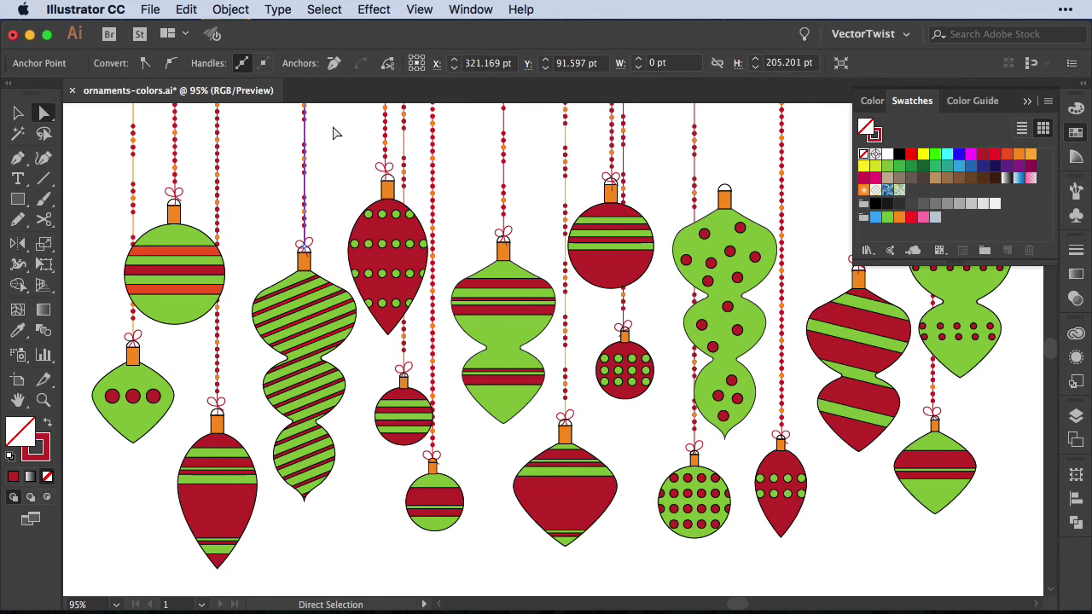
{"action": "left_click", "coordinate": [333, 11]}
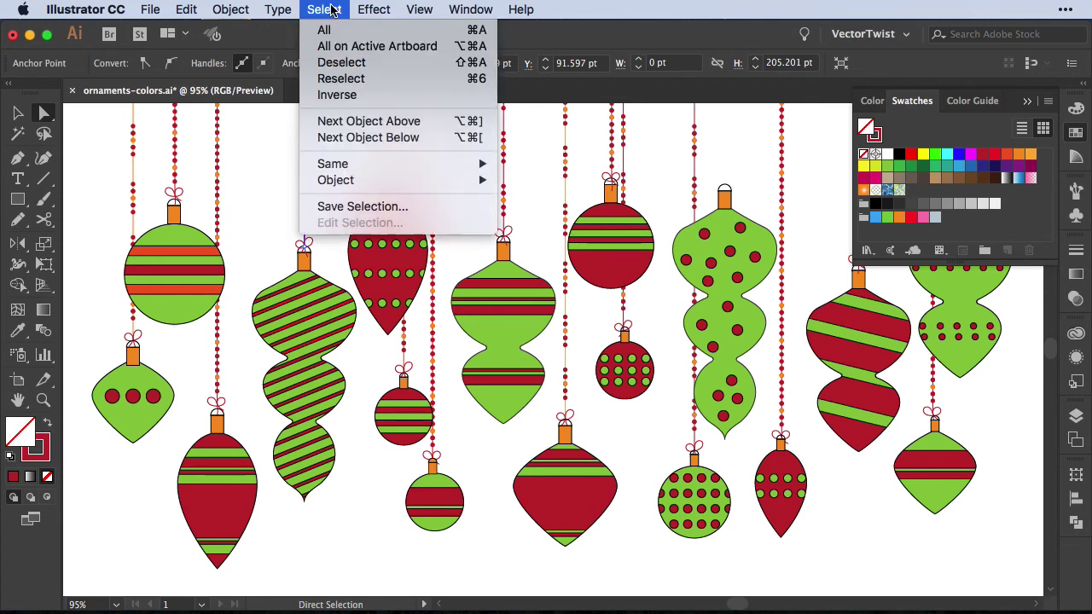
{"action": "mouse_move", "coordinate": [354, 168]}
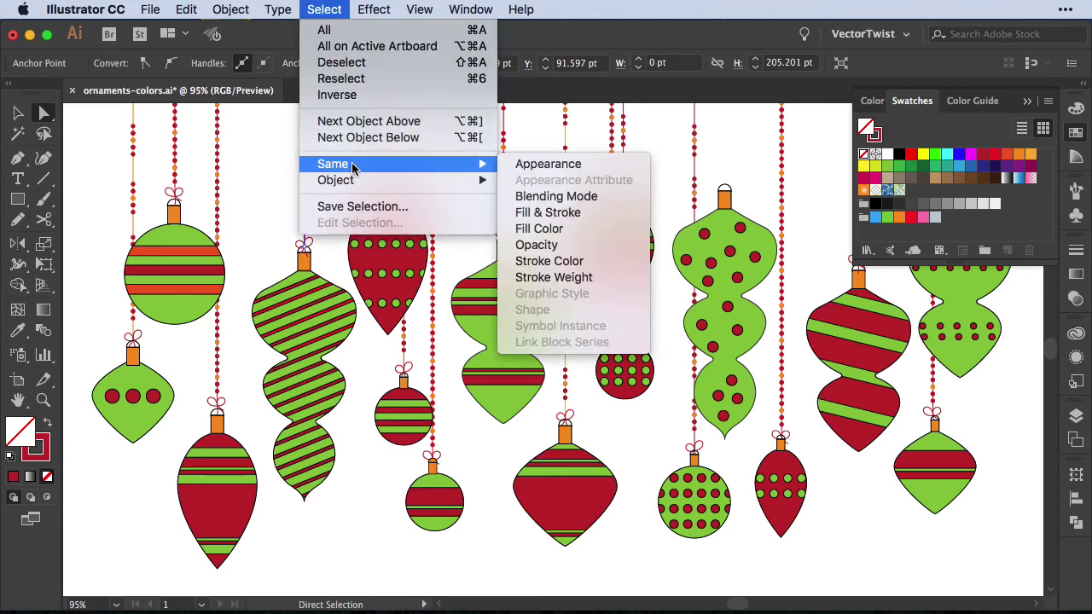
{"action": "left_click", "coordinate": [580, 268]}
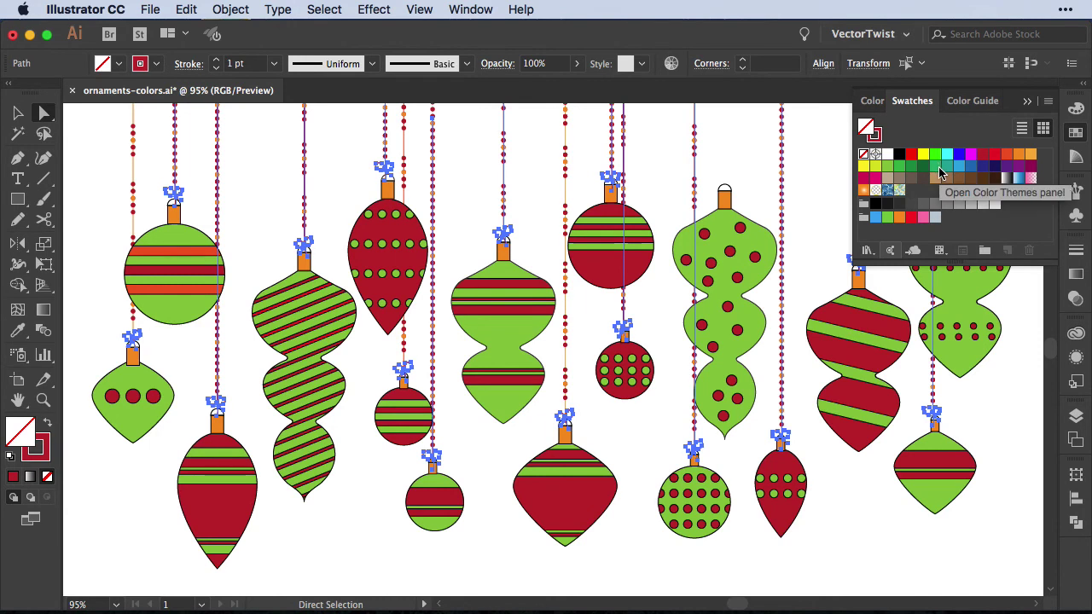
{"action": "key", "text": "x"}
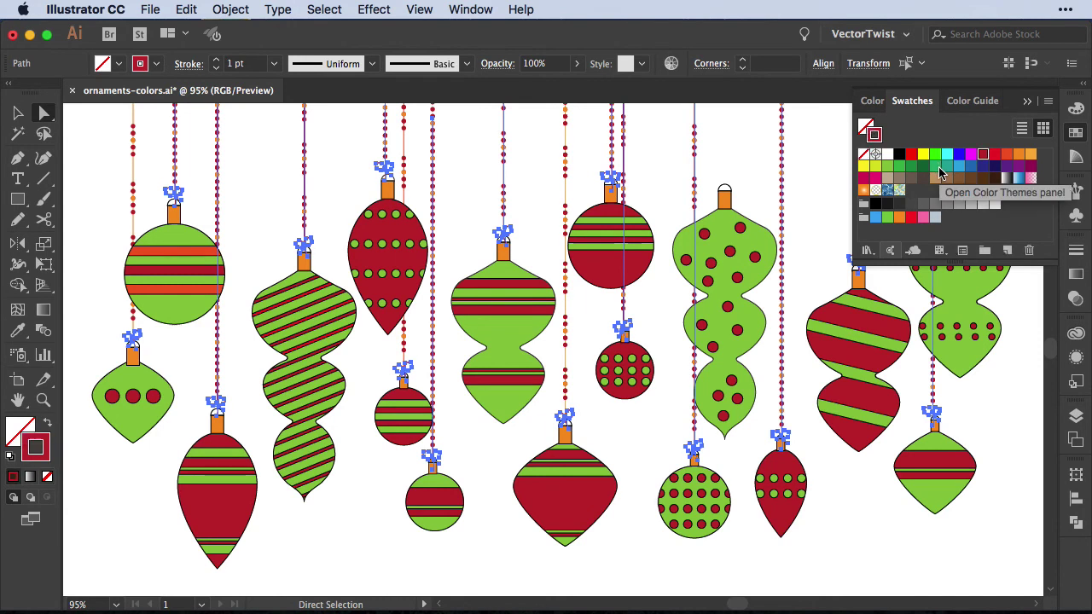
{"action": "left_click", "coordinate": [1019, 153]}
{"action": "left_click", "coordinate": [480, 163]}
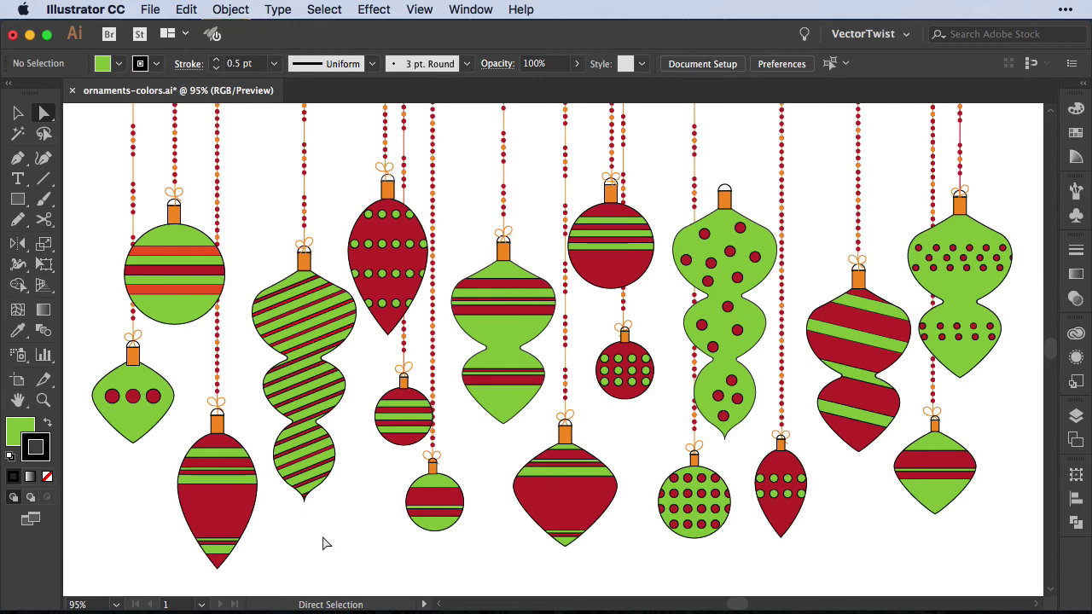
Select every object sharing the orange stripe's 0.5 pt stroke weight and set them to 1 pt
{"action": "left_click", "coordinate": [166, 291]}
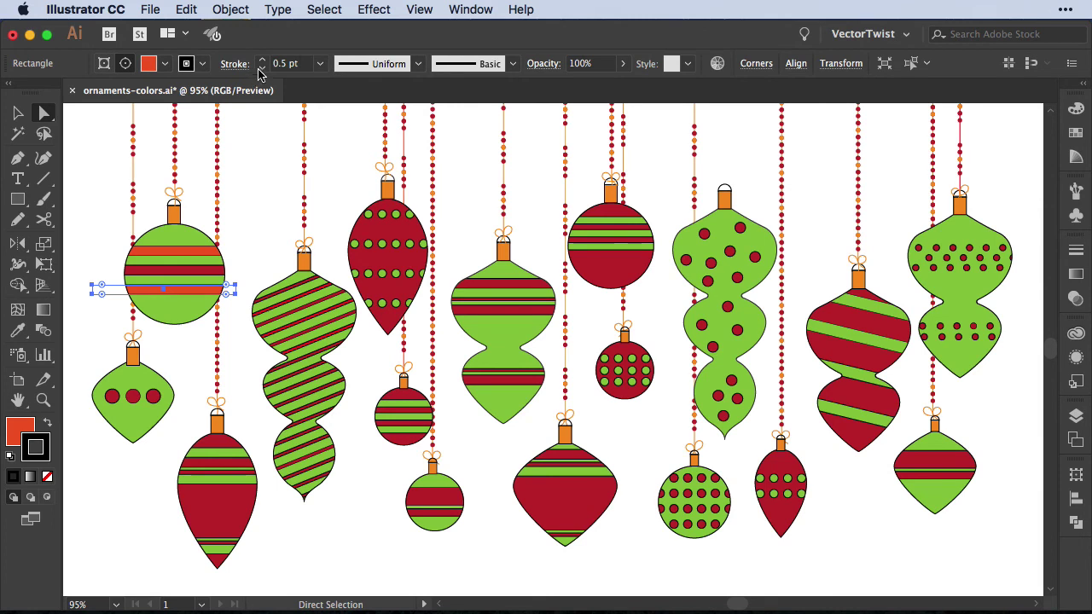
{"action": "left_click", "coordinate": [250, 215]}
{"action": "left_click", "coordinate": [149, 271]}
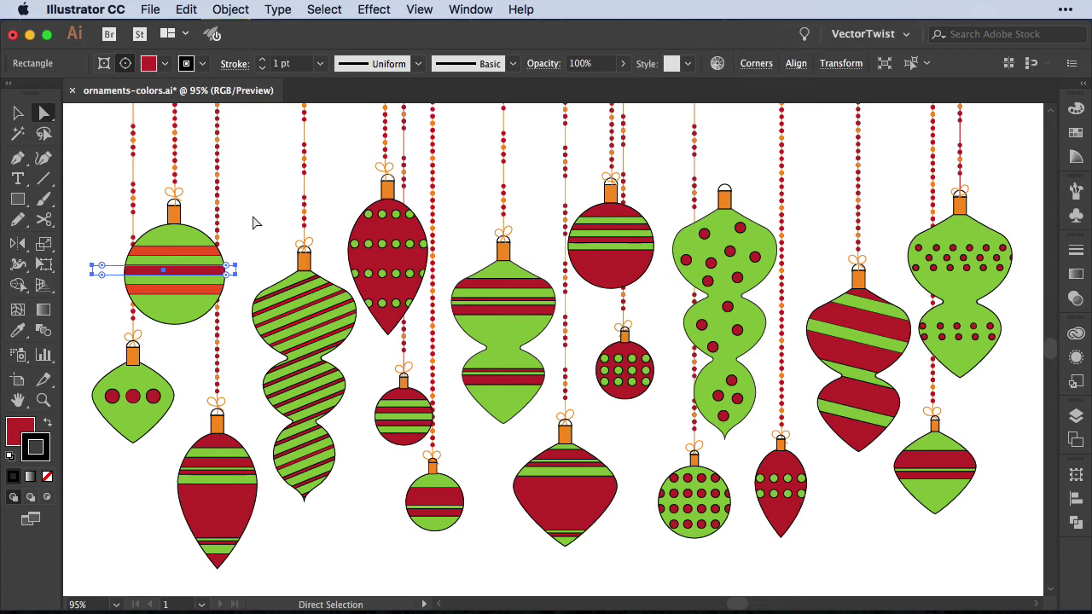
{"action": "left_click", "coordinate": [179, 297]}
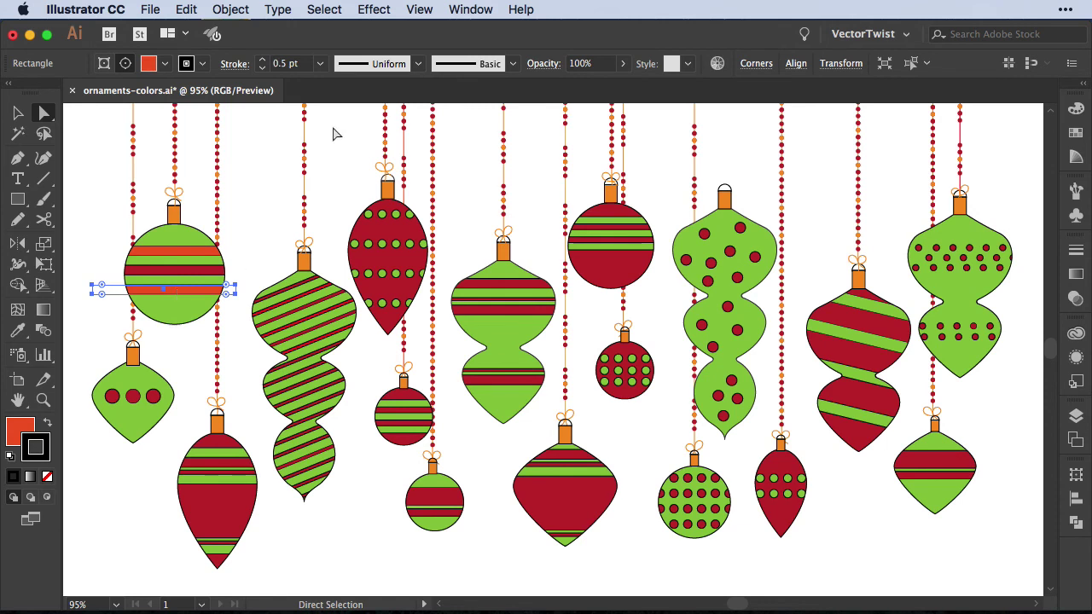
{"action": "left_click", "coordinate": [319, 12]}
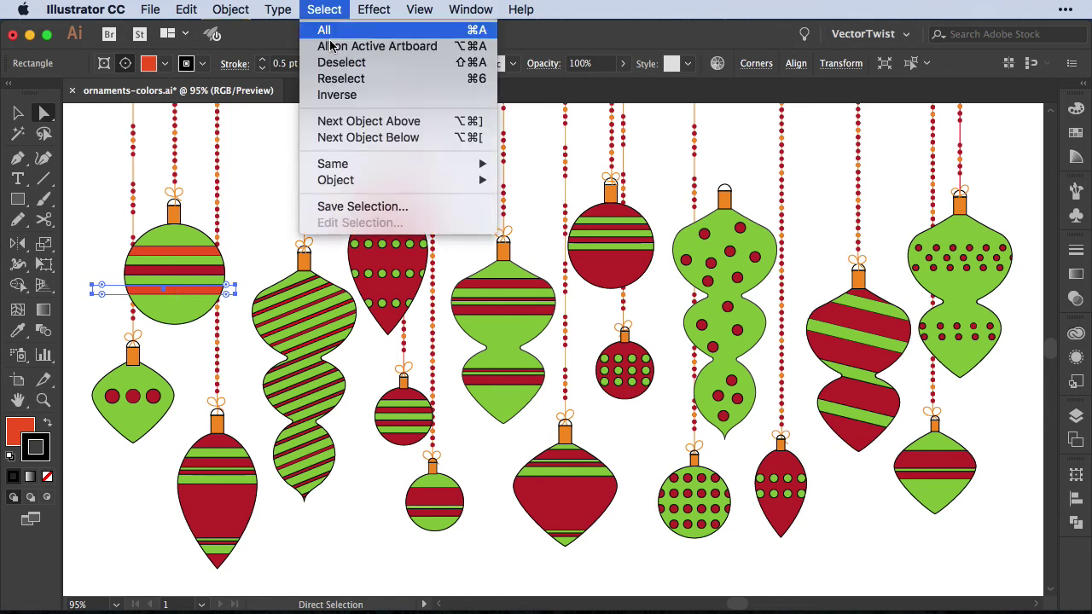
{"action": "mouse_move", "coordinate": [345, 167]}
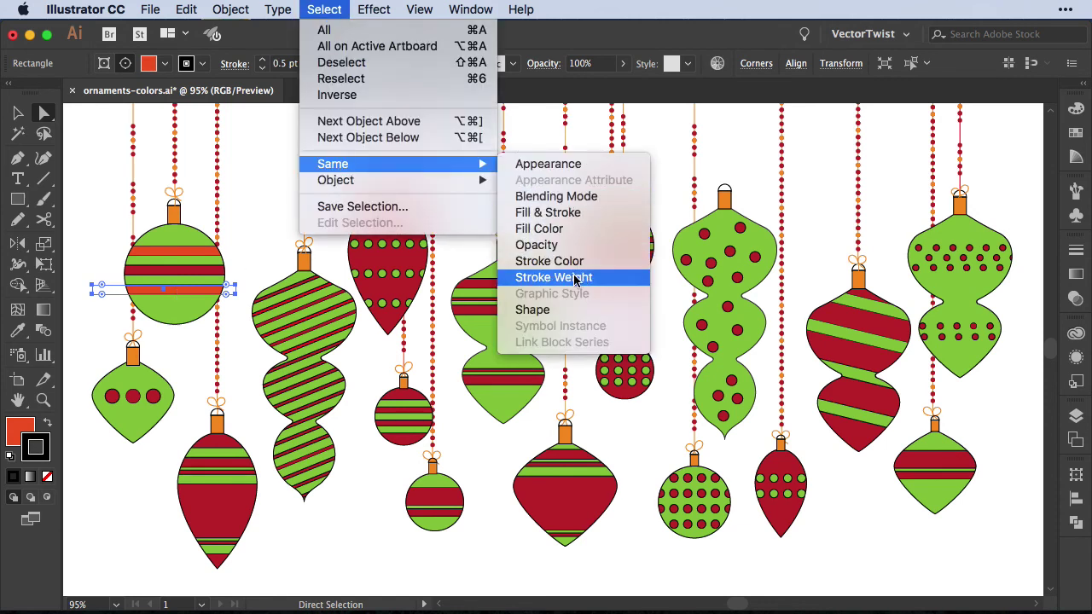
{"action": "left_click", "coordinate": [523, 280]}
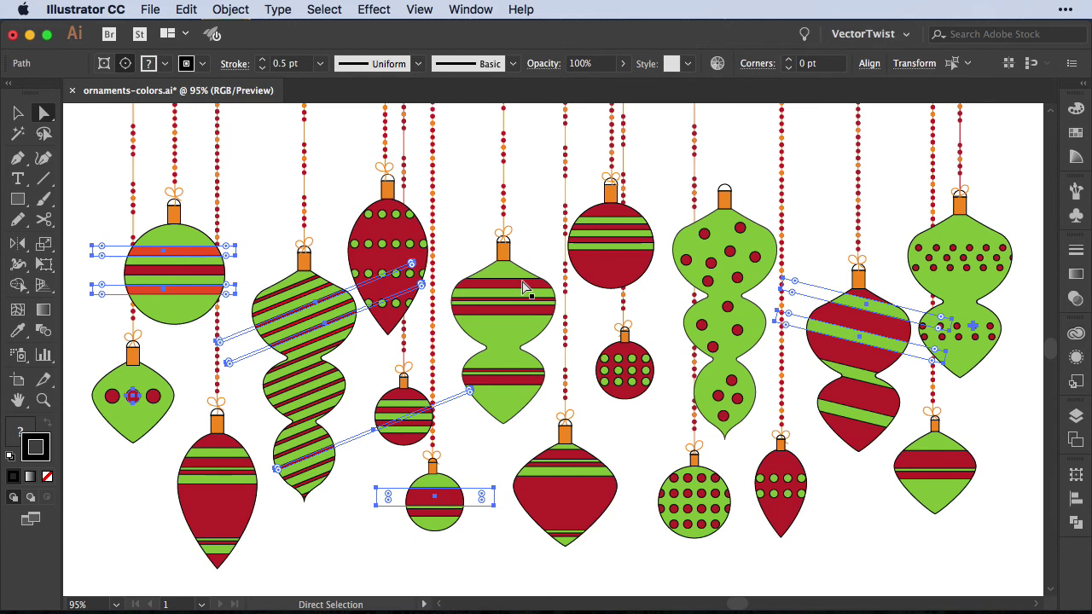
{"action": "left_click", "coordinate": [321, 64]}
{"action": "left_click", "coordinate": [345, 139]}
{"action": "left_click", "coordinate": [465, 248]}
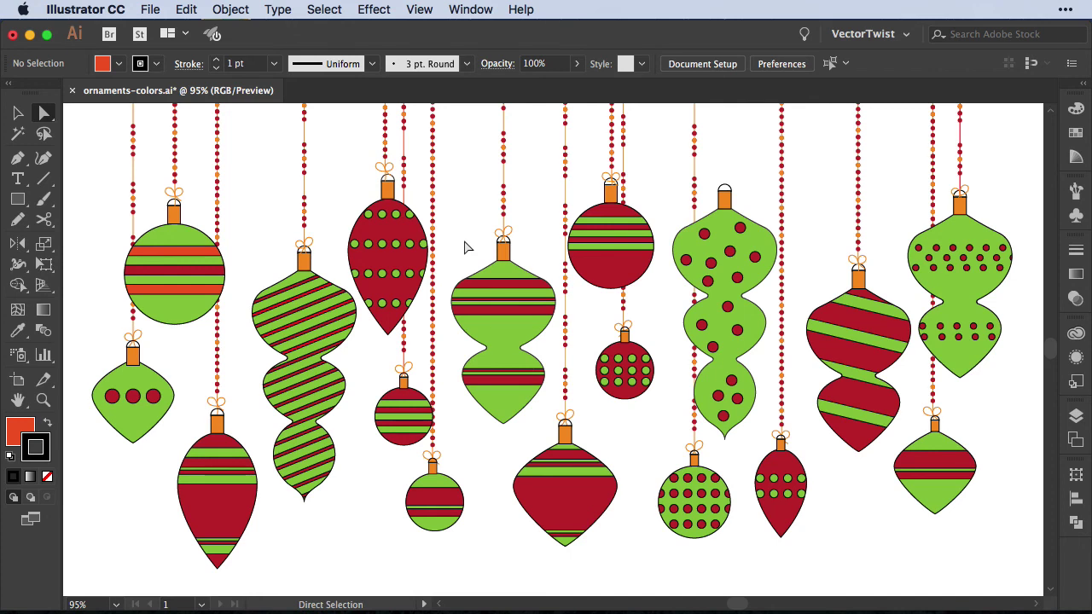
{"action": "left_click", "coordinate": [781, 478]}
{"action": "left_click", "coordinate": [905, 555]}
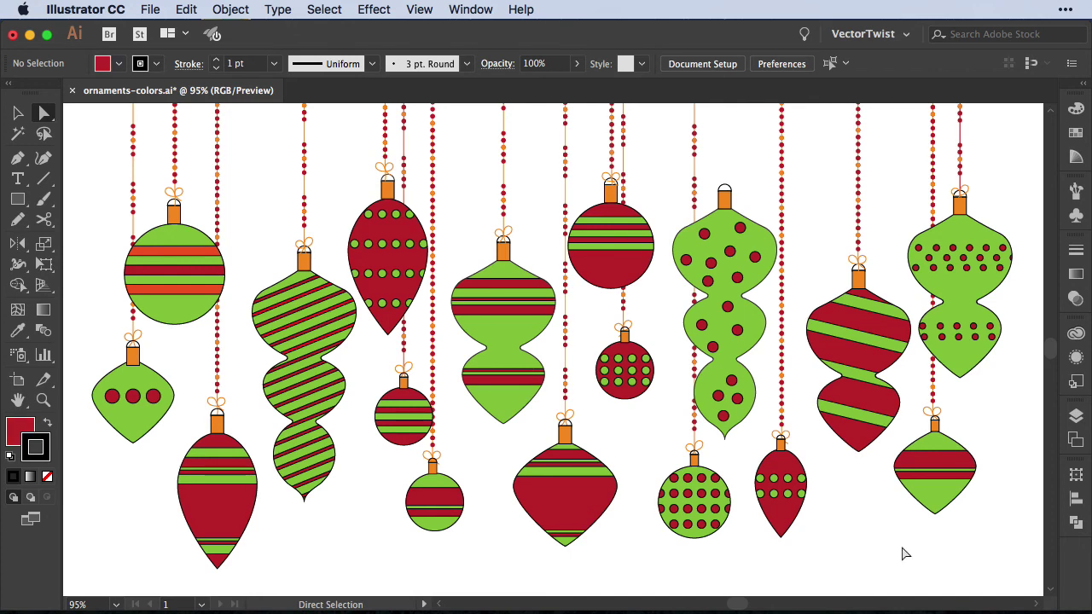
{"action": "left_click", "coordinate": [324, 10]}
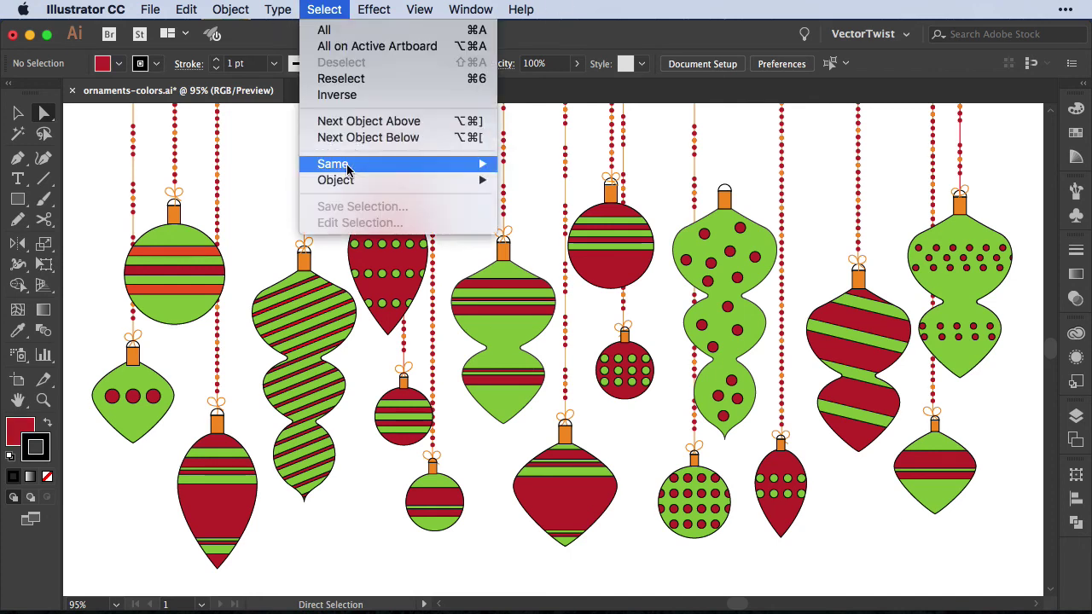
{"action": "mouse_move", "coordinate": [337, 163]}
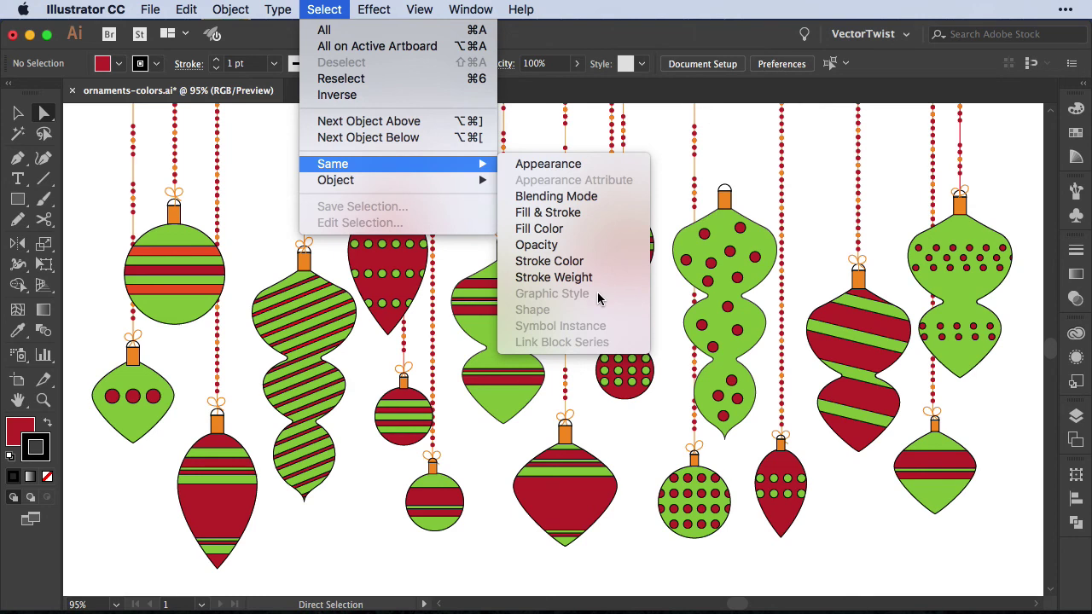
{"action": "left_click", "coordinate": [627, 425]}
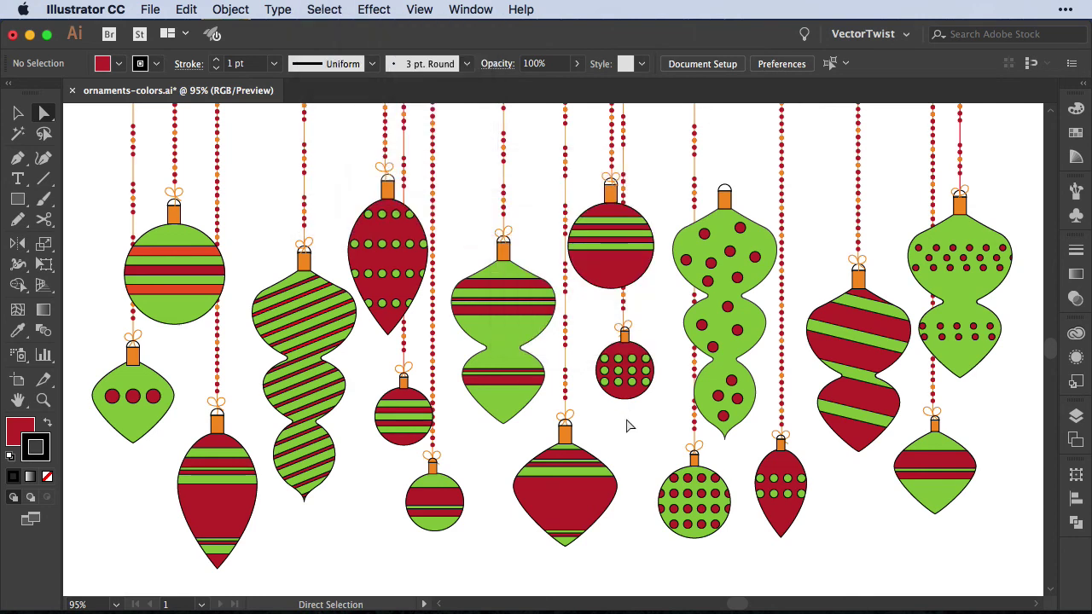